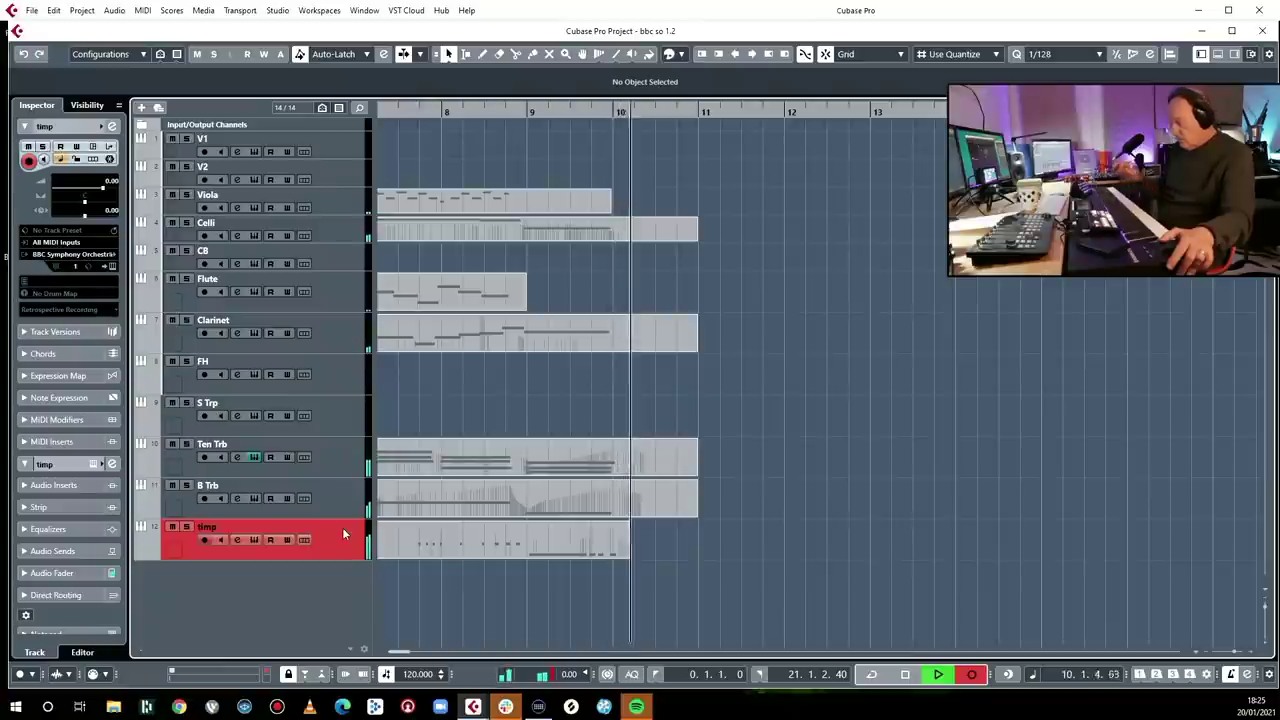
# Stop the recording on the timp track just past bar 10
pyautogui.press('space')
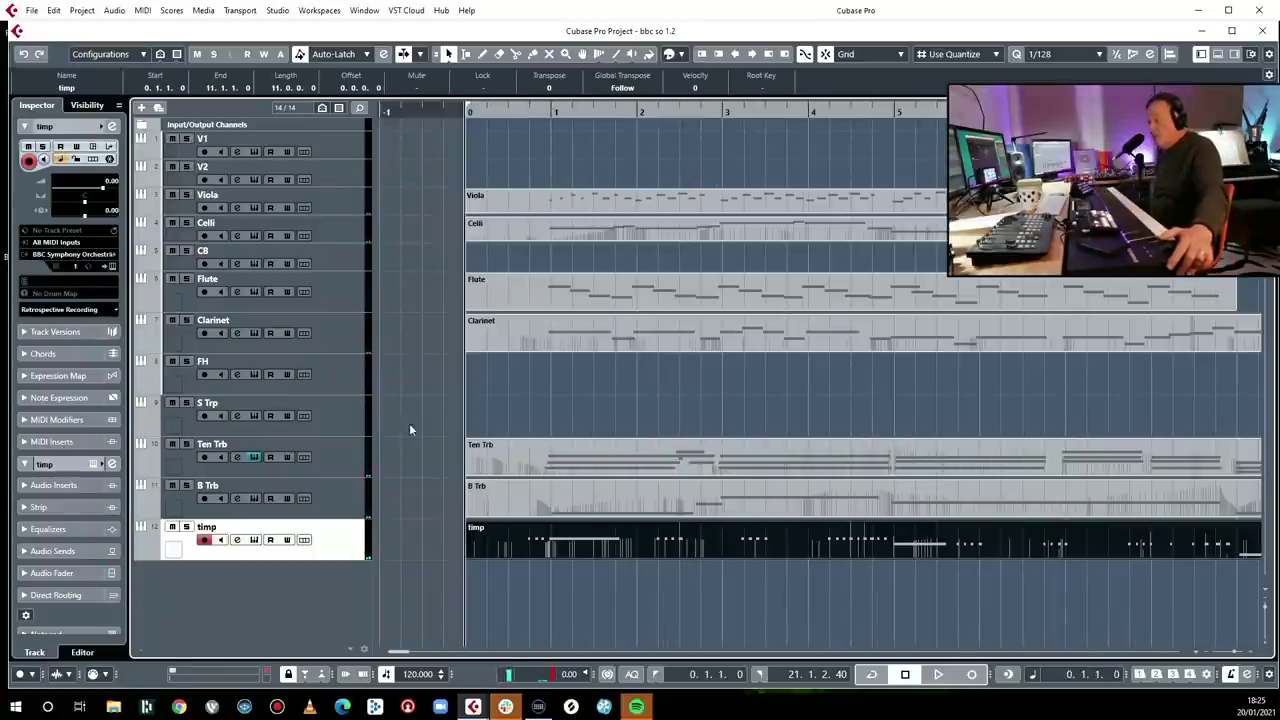
# Select the FH track for recording and close its Brass: Horns a4 instrument window
pyautogui.click(346, 410)
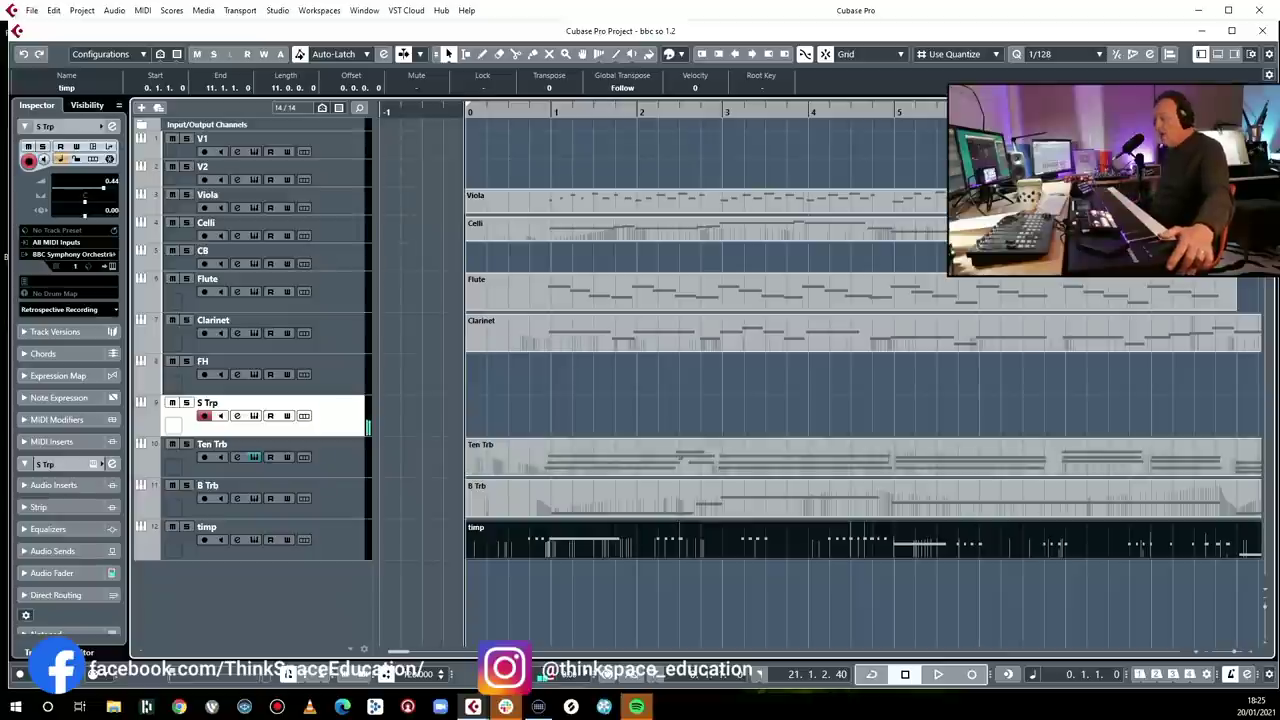
pyautogui.click(338, 385)
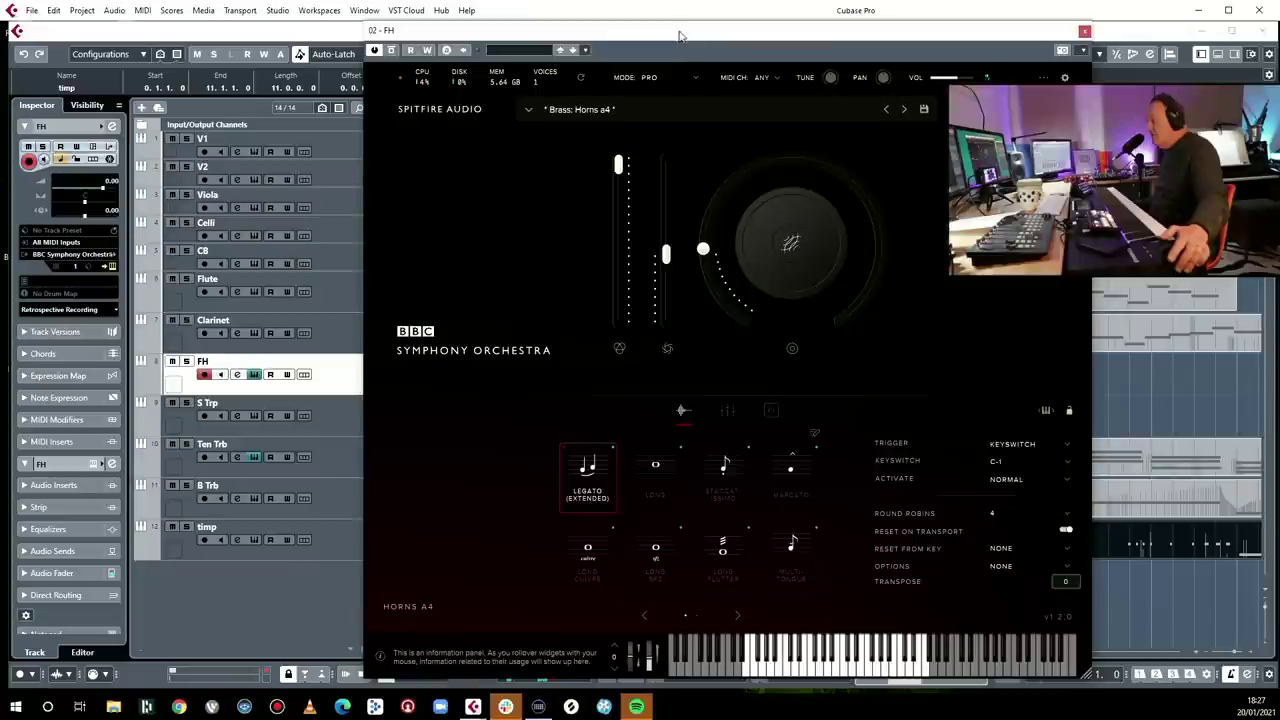
pyautogui.hotkey('ctrl', 'w')
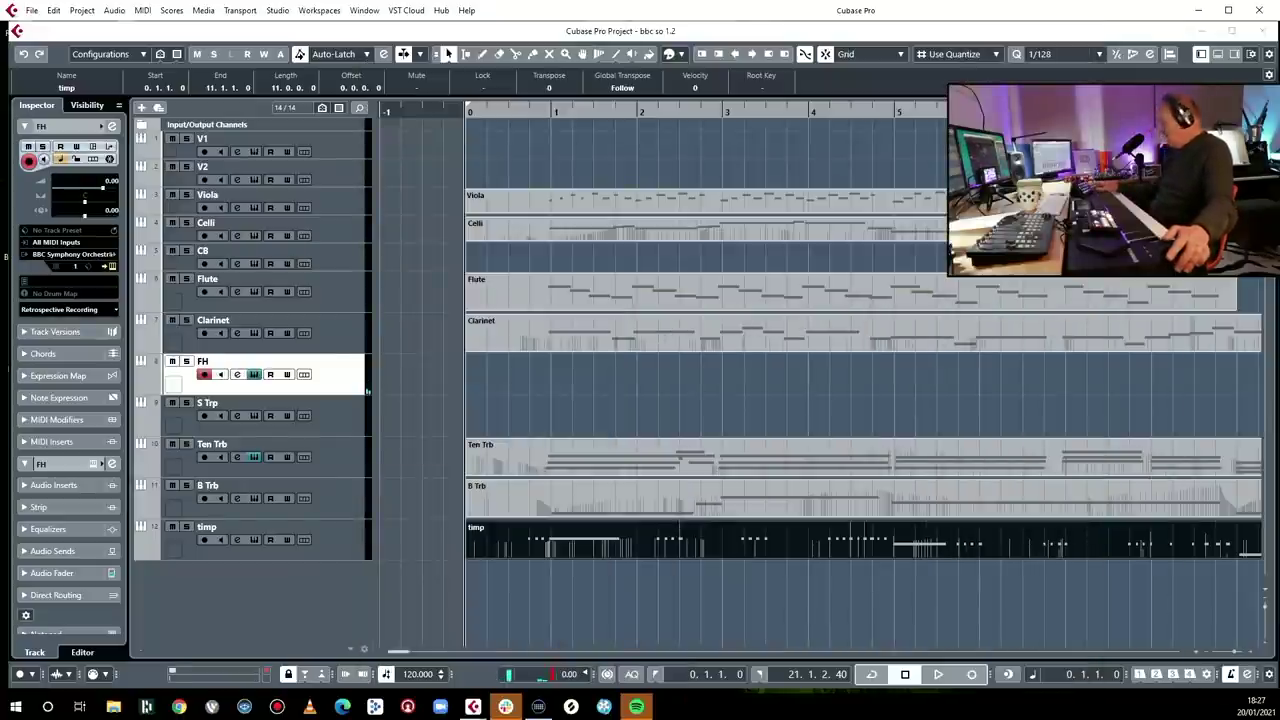
pyautogui.press('KP_Multiply')
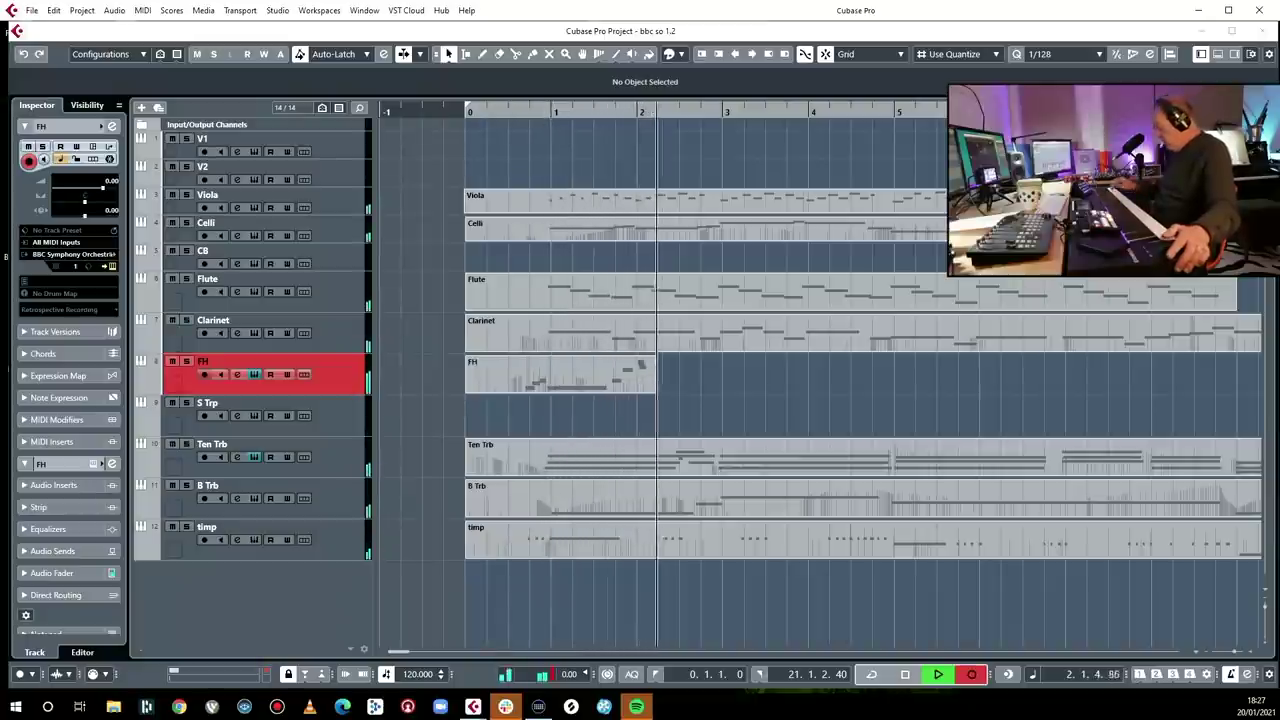
pyautogui.press('KP_0')
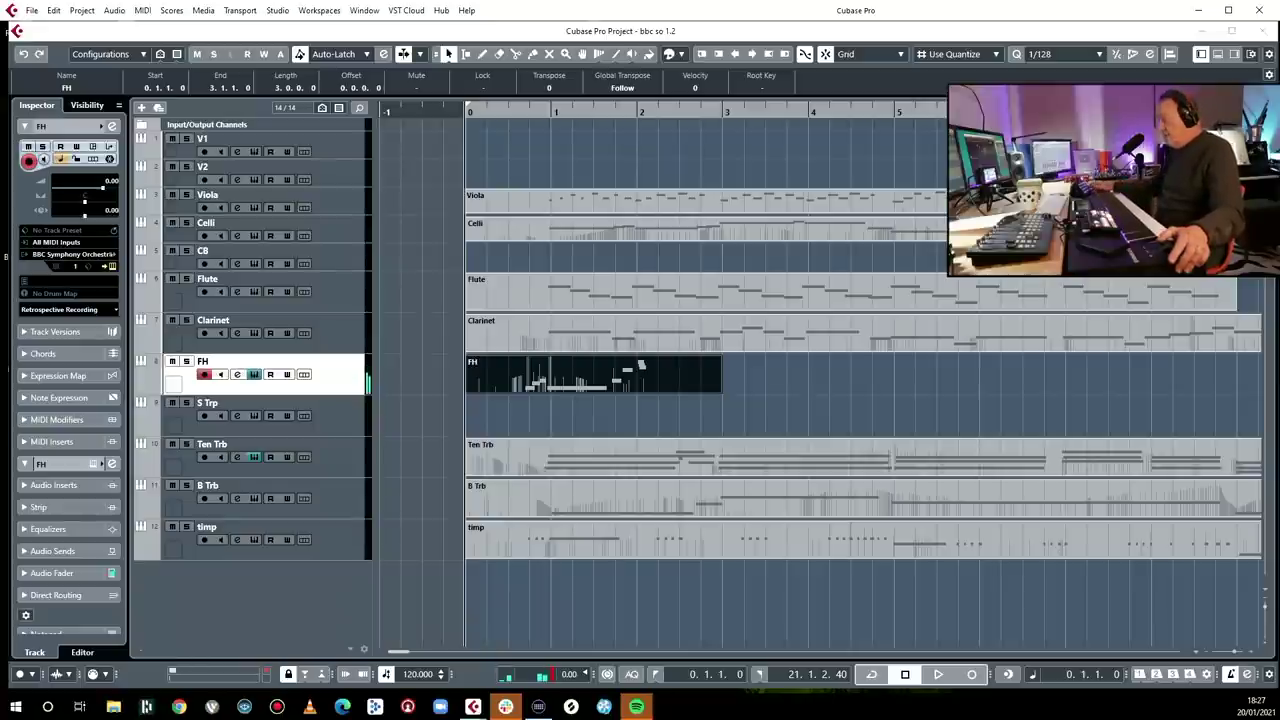
pyautogui.press('KP_Multiply')
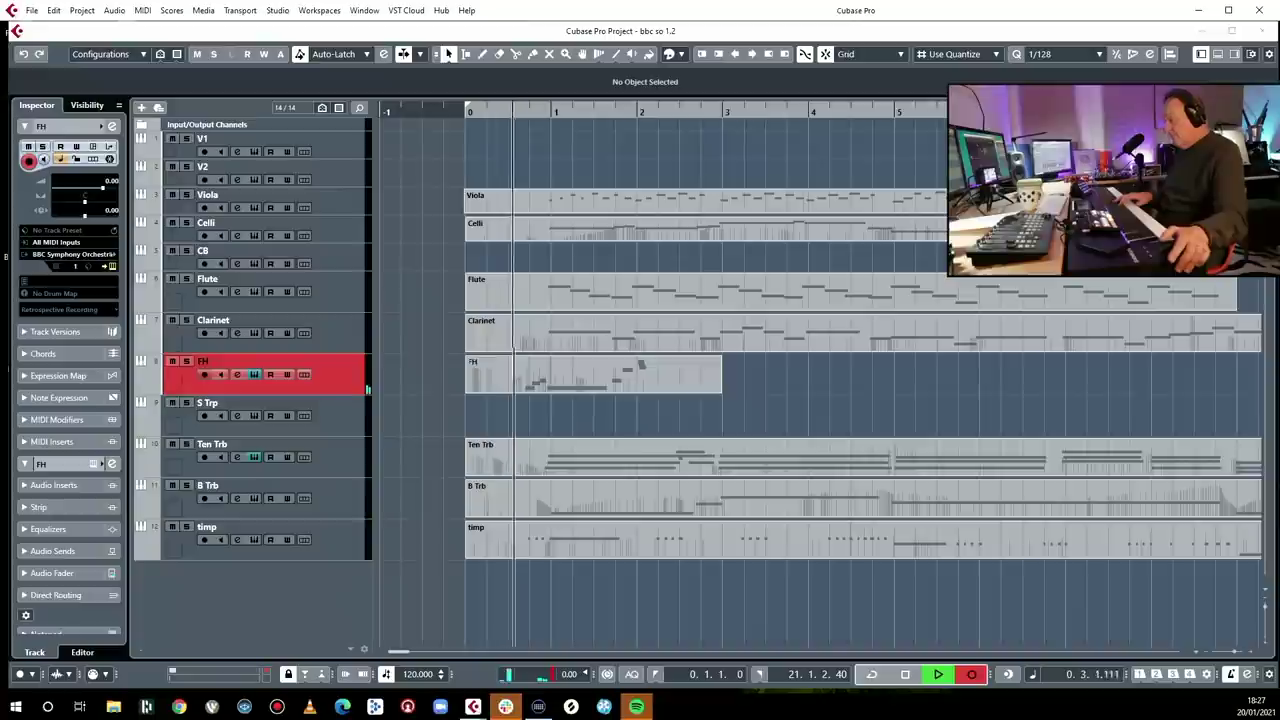
pyautogui.press('KP_0')
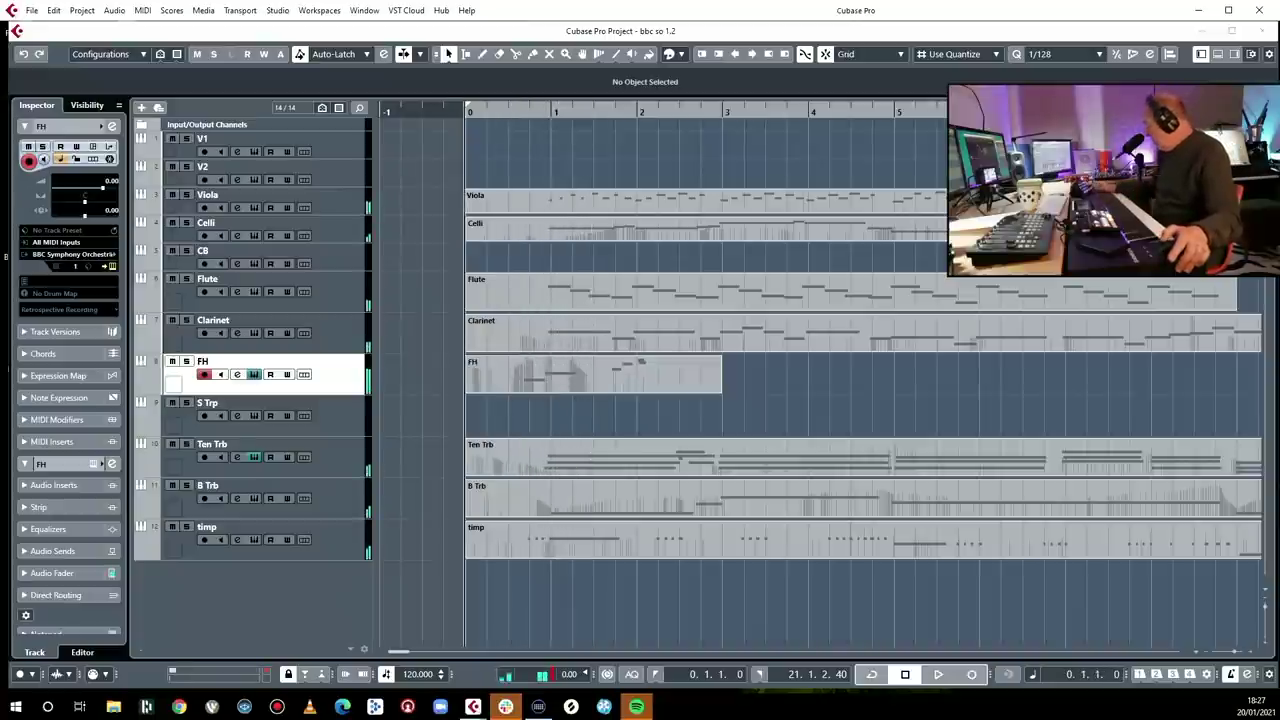
# Record the French horn part on the FH track from the project start to about bar 10
pyautogui.press('KP_Multiply')
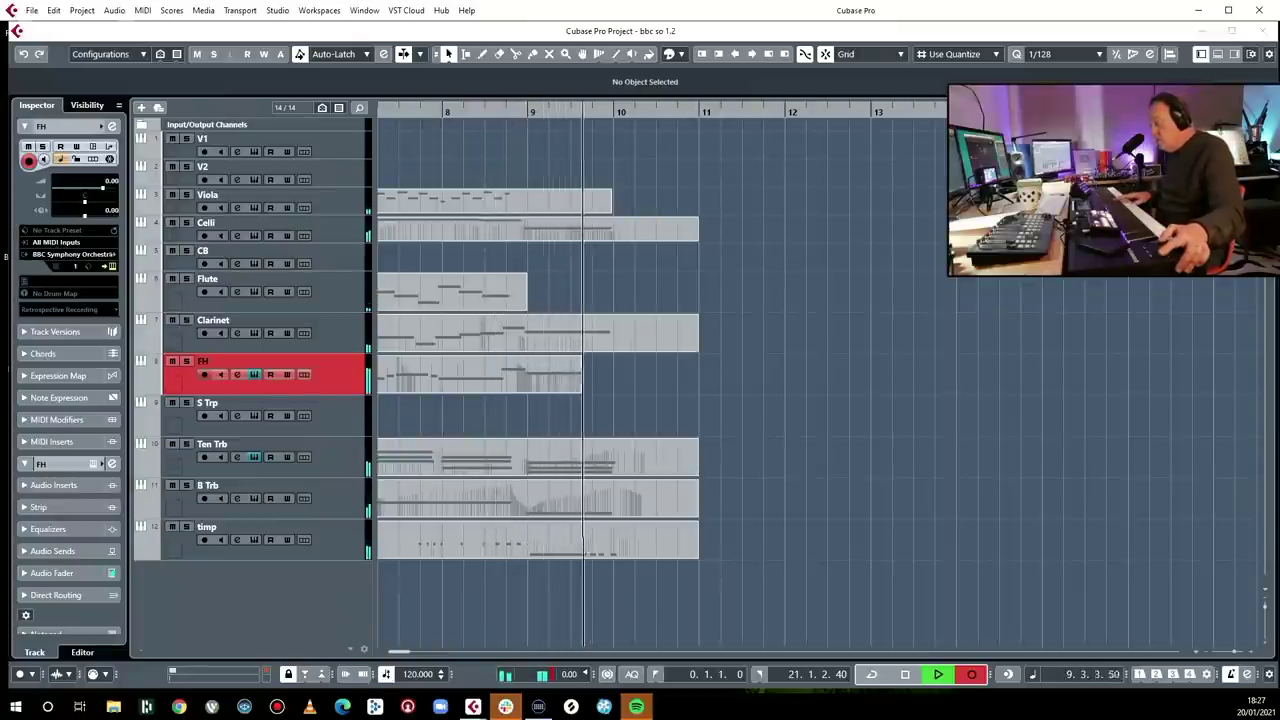
pyautogui.press('space')
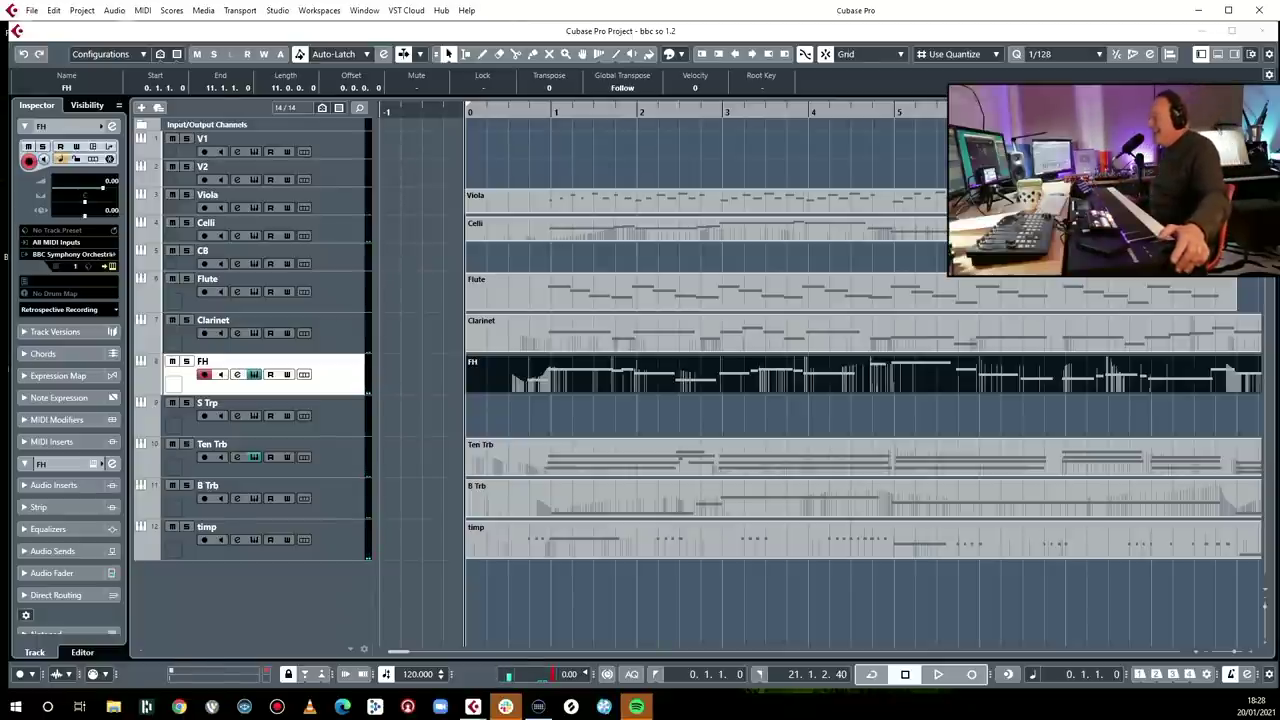
# Record the S Trp part from just before bar 4 to past bar 10, deleting the first take made from the project start
pyautogui.click(336, 429)
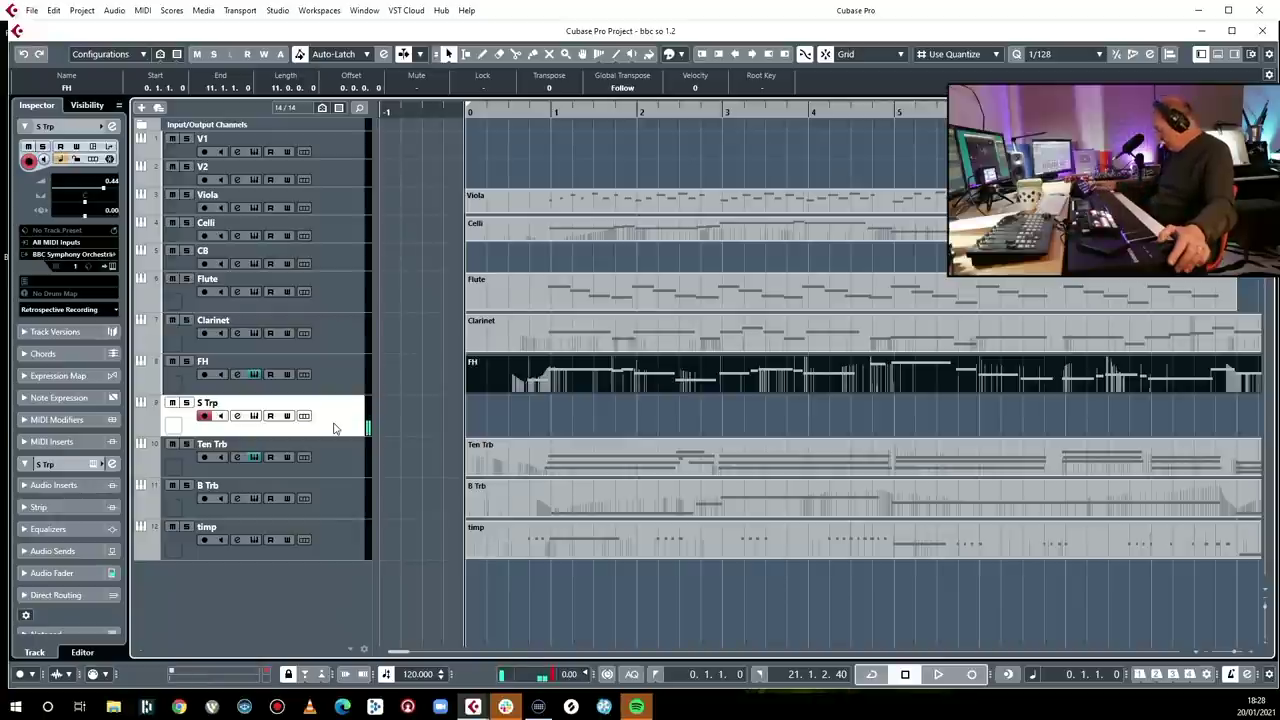
pyautogui.press('KP_Multiply')
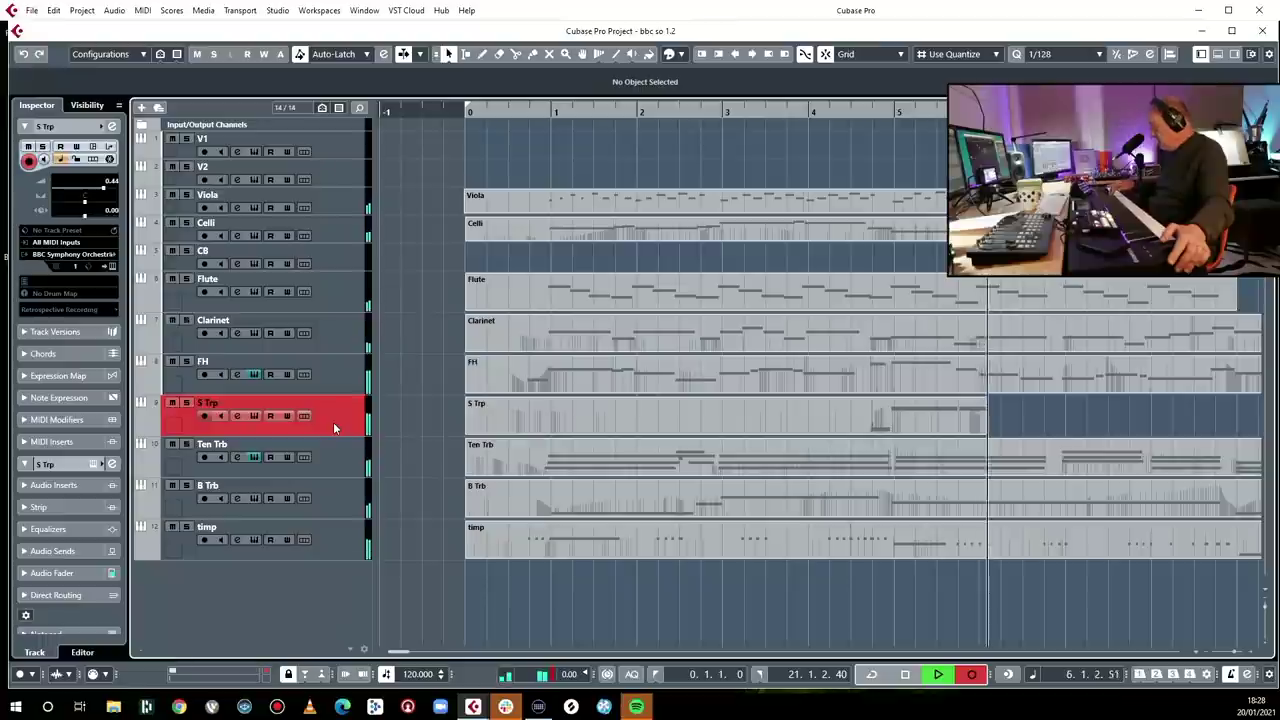
pyautogui.press('space')
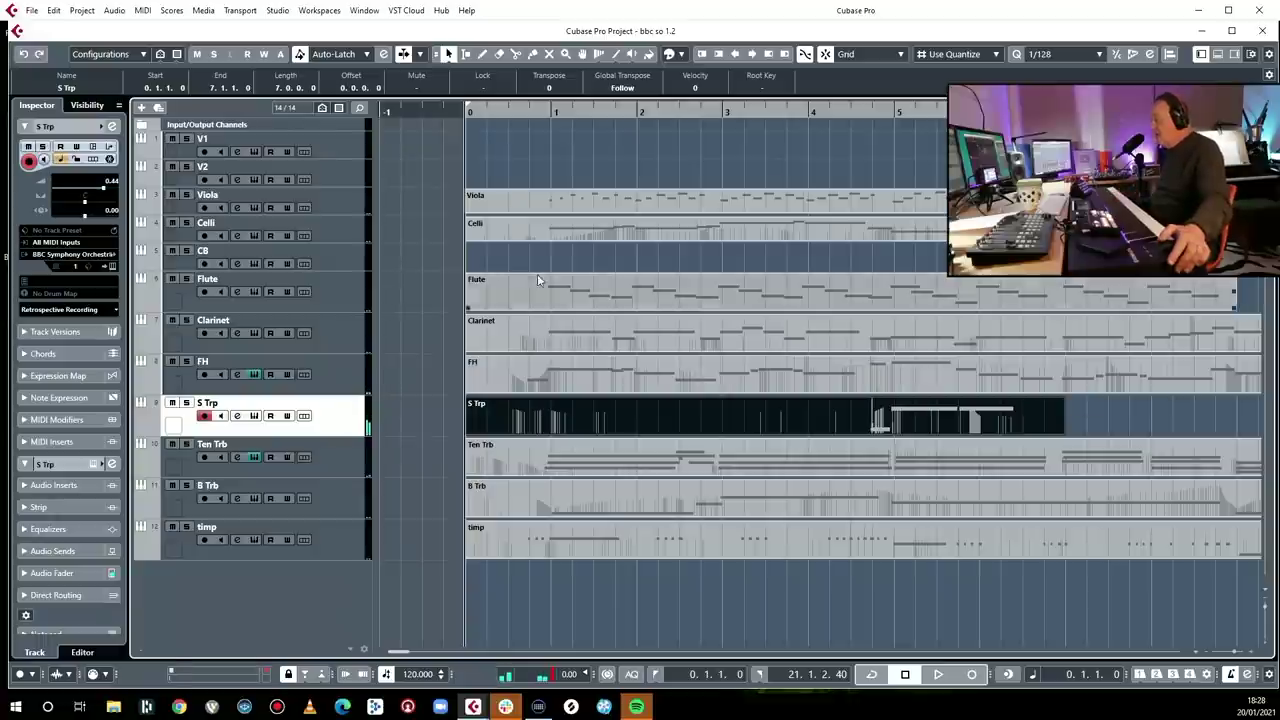
pyautogui.click(805, 112)
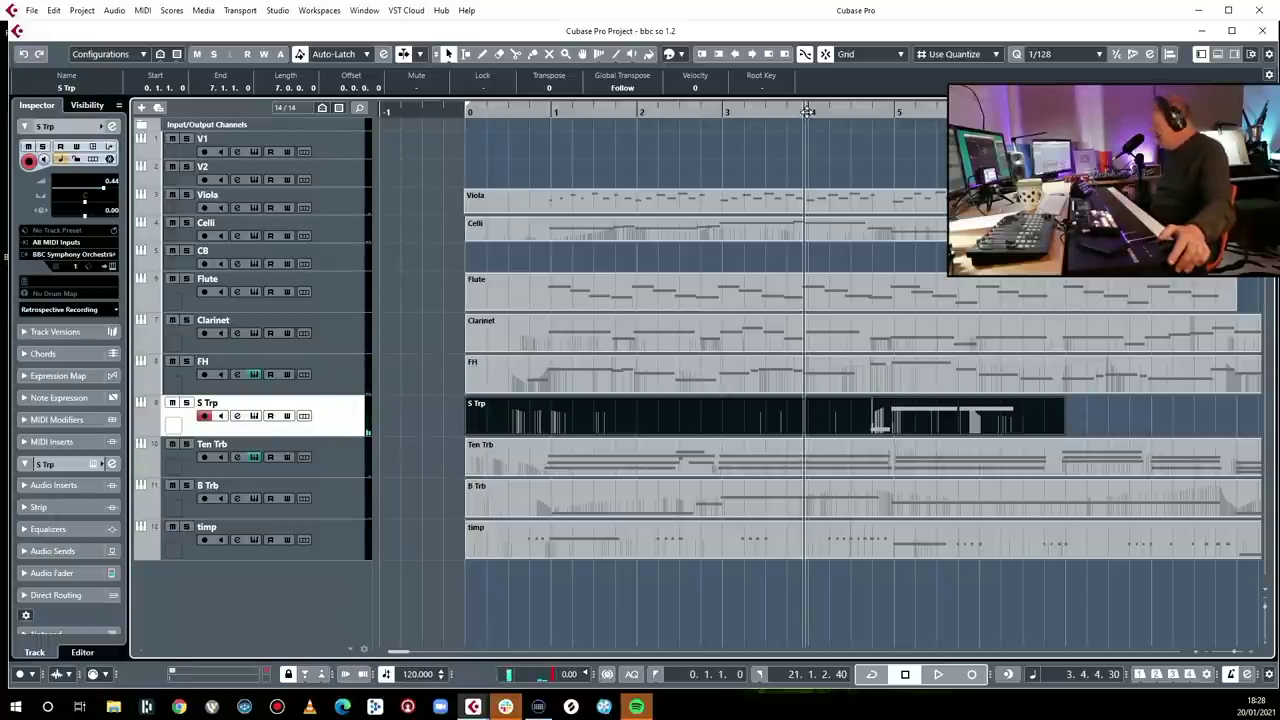
pyautogui.press('Delete')
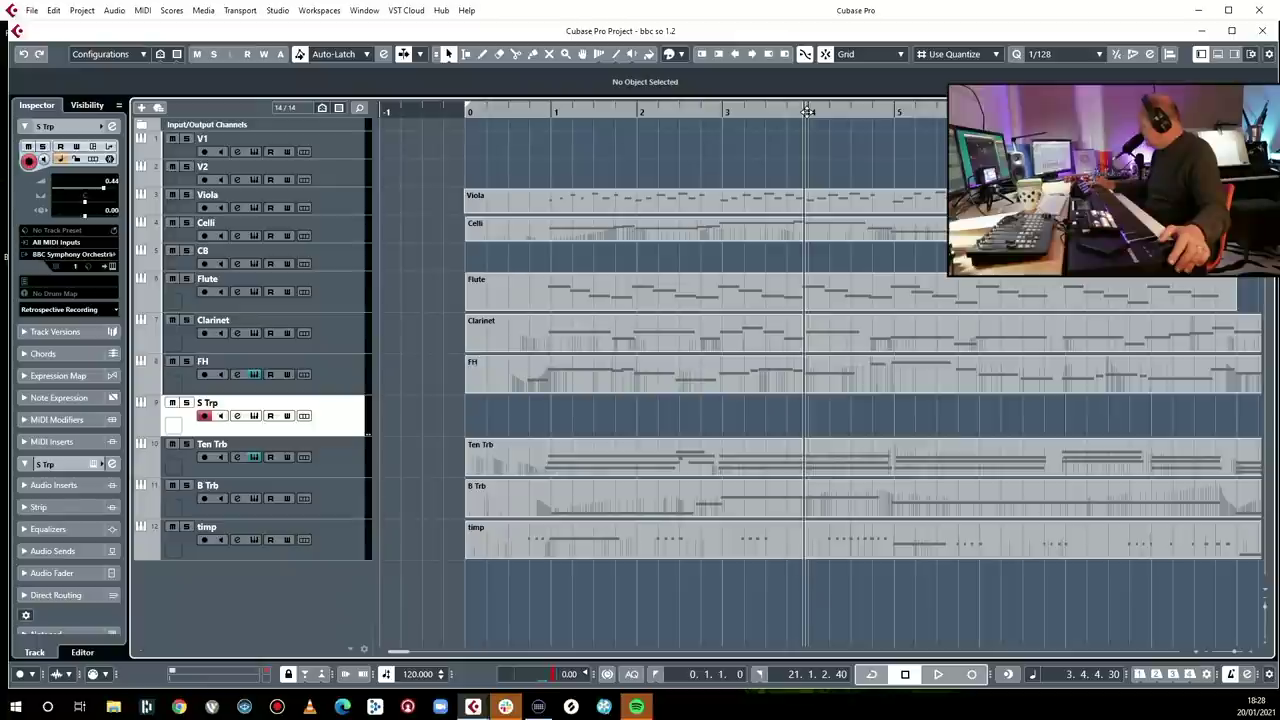
pyautogui.press('KP_Multiply')
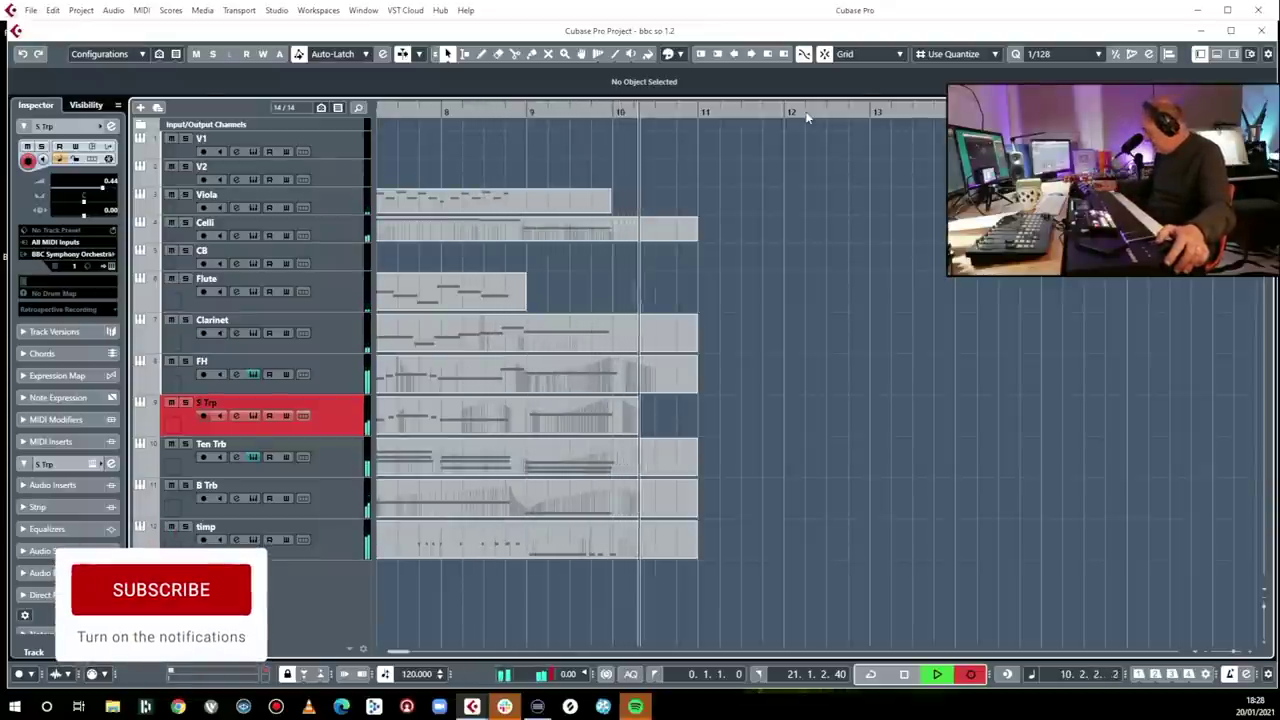
pyautogui.press('space')
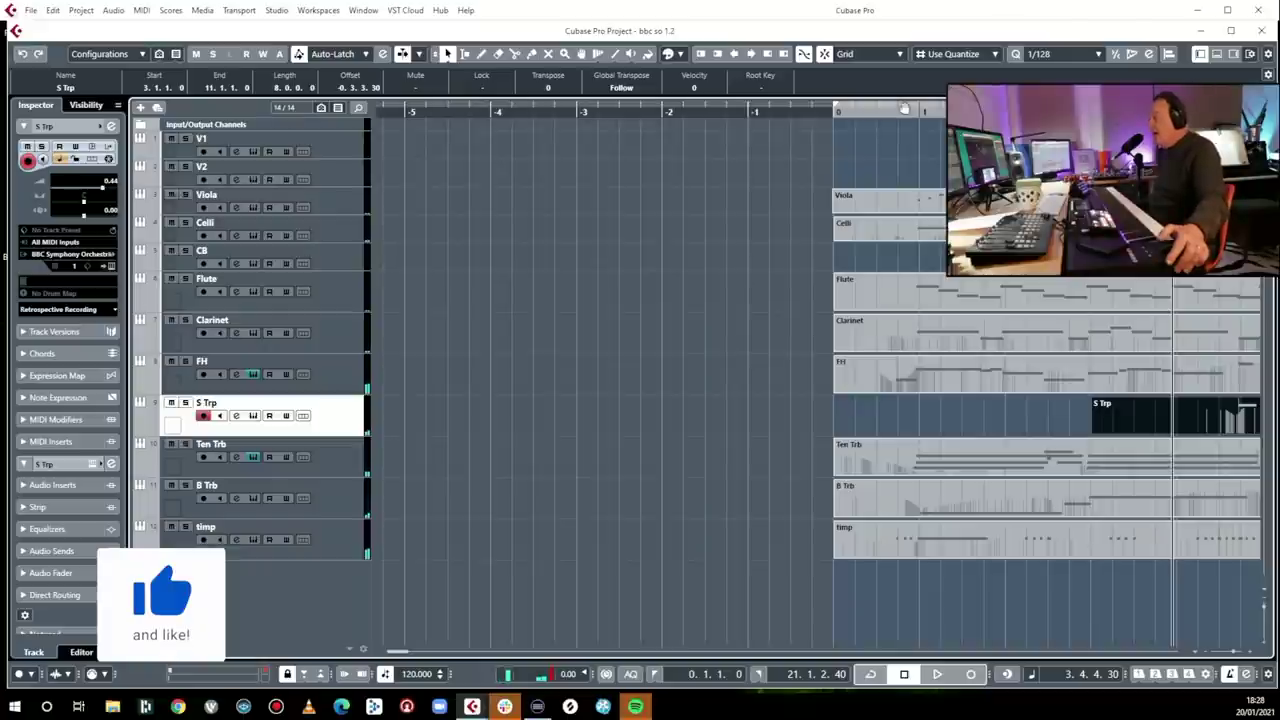
# Record the V1 part from the project start to past bar 9
pyautogui.press('KP_Decimal')
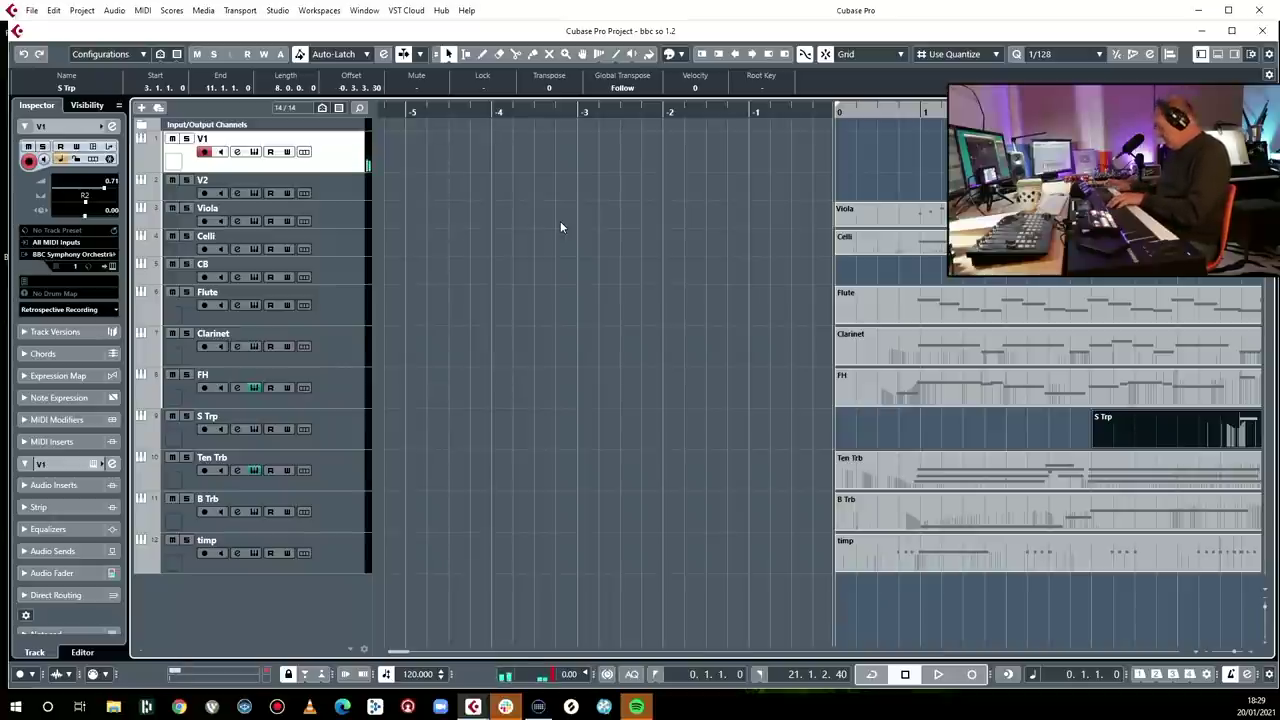
pyautogui.press('KP_Multiply')
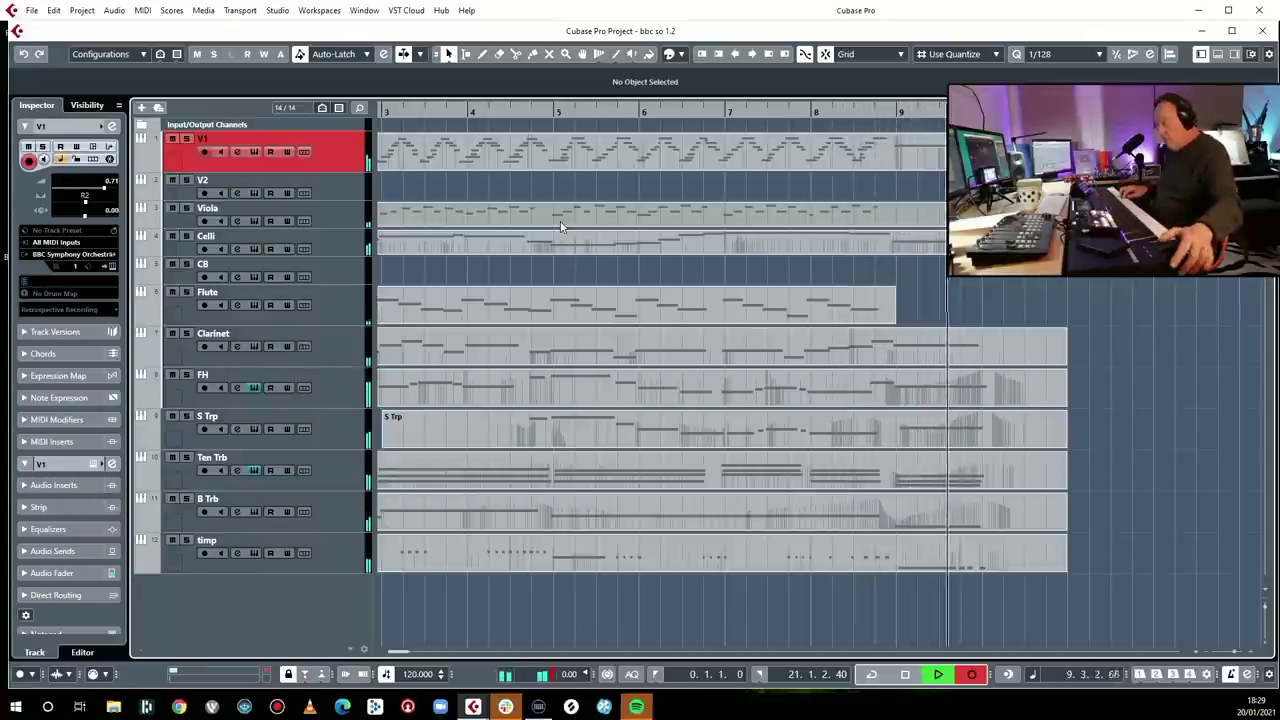
pyautogui.press('space')
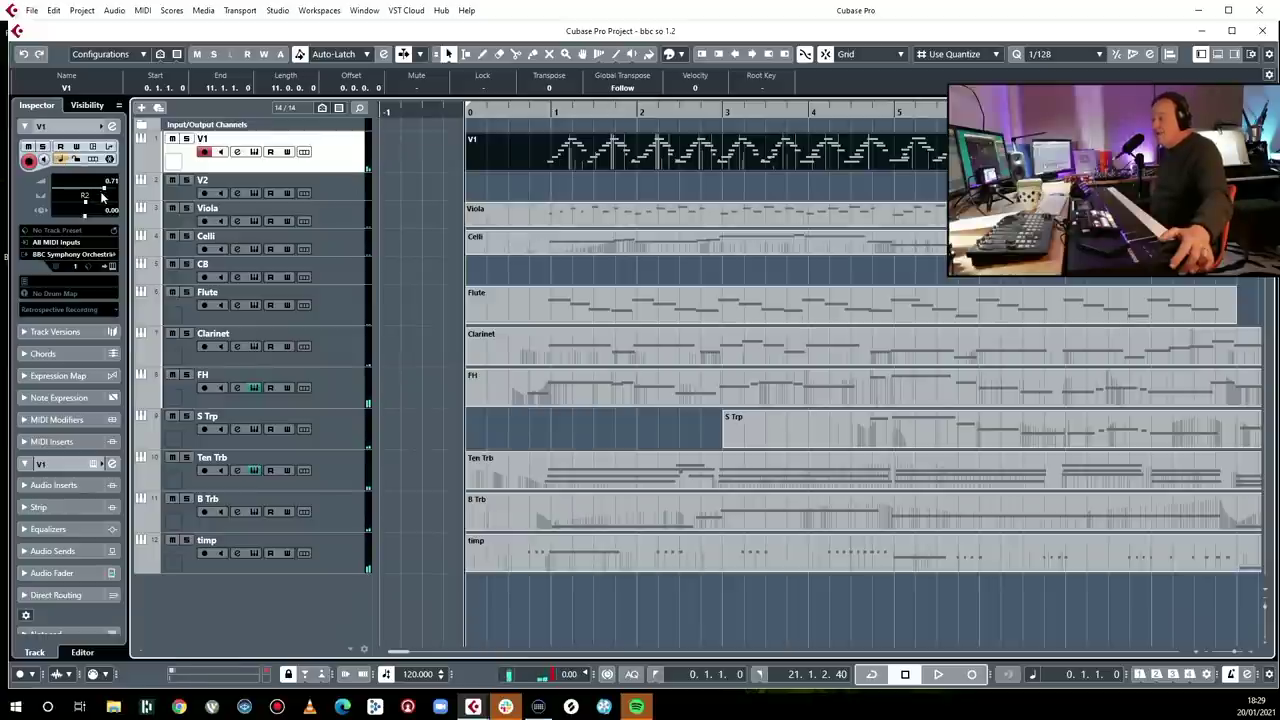
# Play back the opening bars while raising the V1 track's volume to about 4.12
pyautogui.press('space')
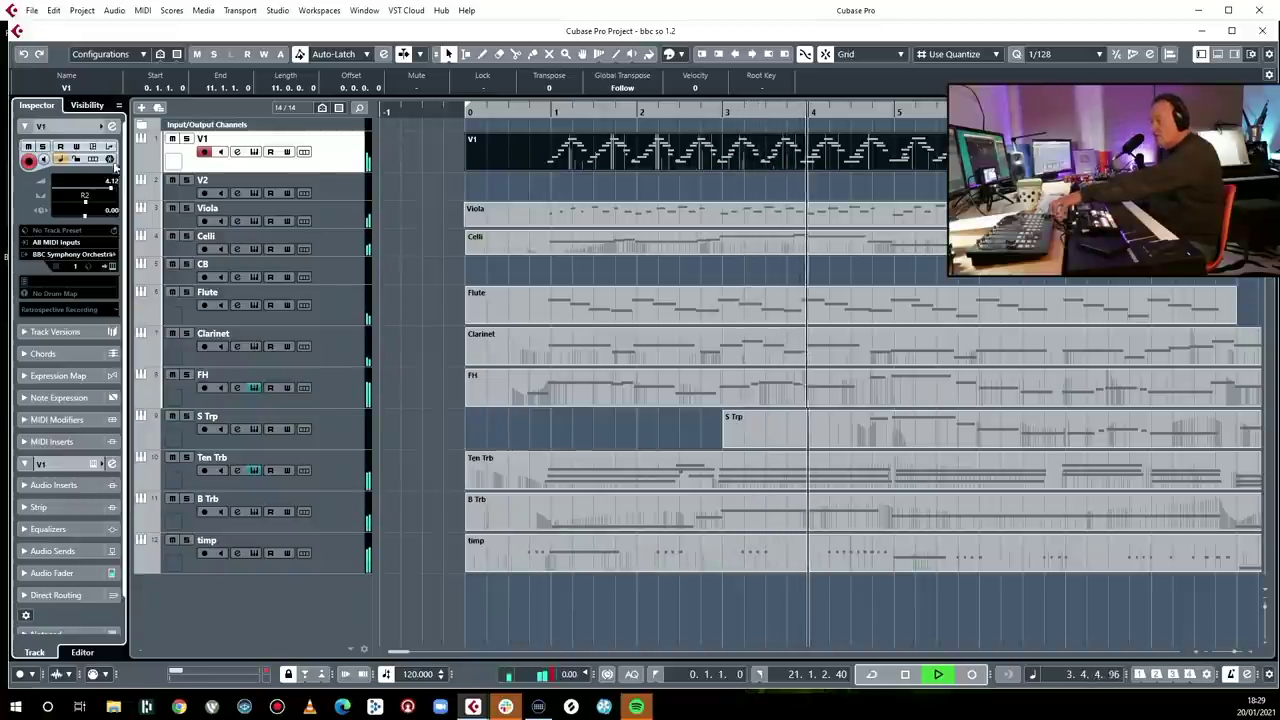
pyautogui.press('space')
# Record the V2 part from bar 4 to past bar 10, deleting the first take made from the project start
pyautogui.click(319, 180)
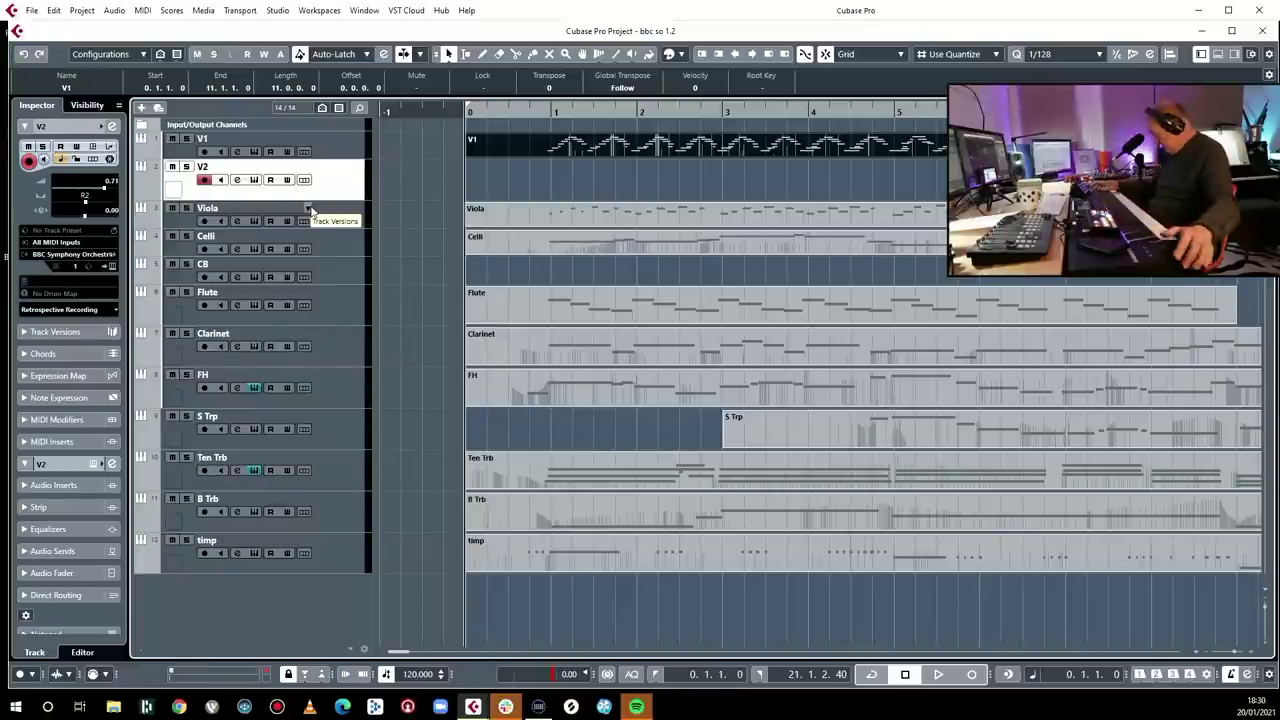
pyautogui.press('KP_Multiply')
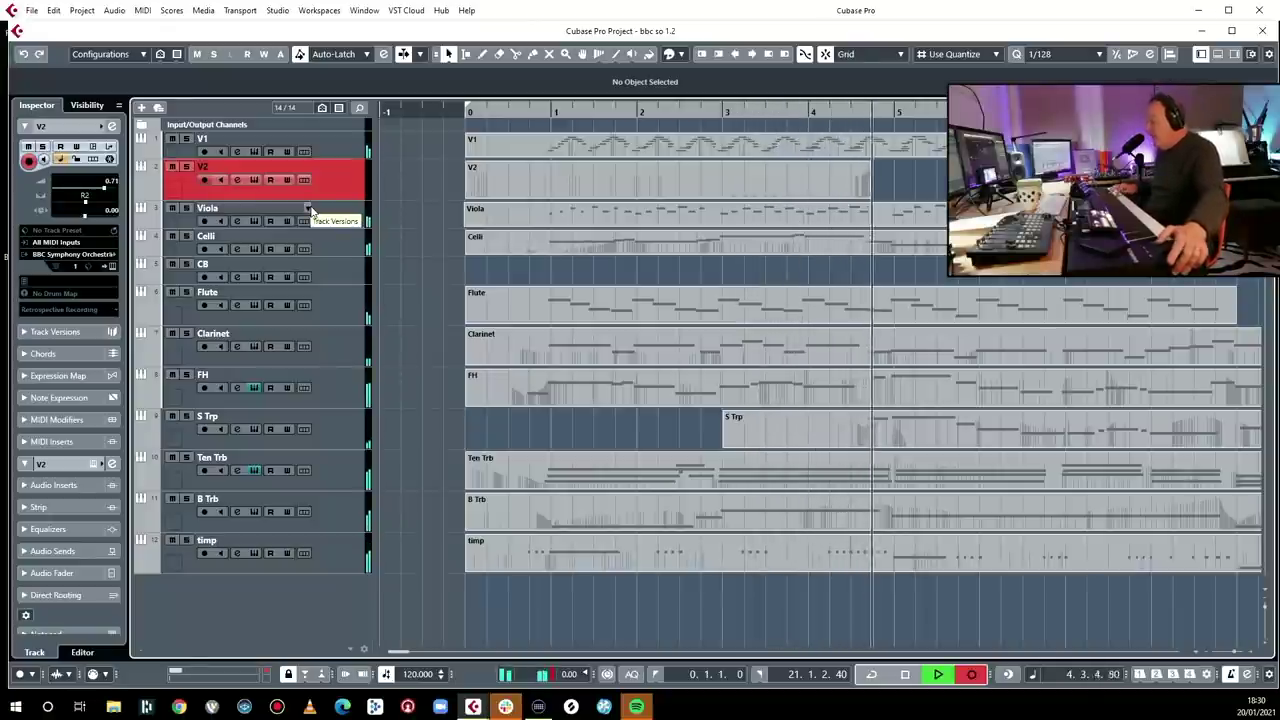
pyautogui.press('space')
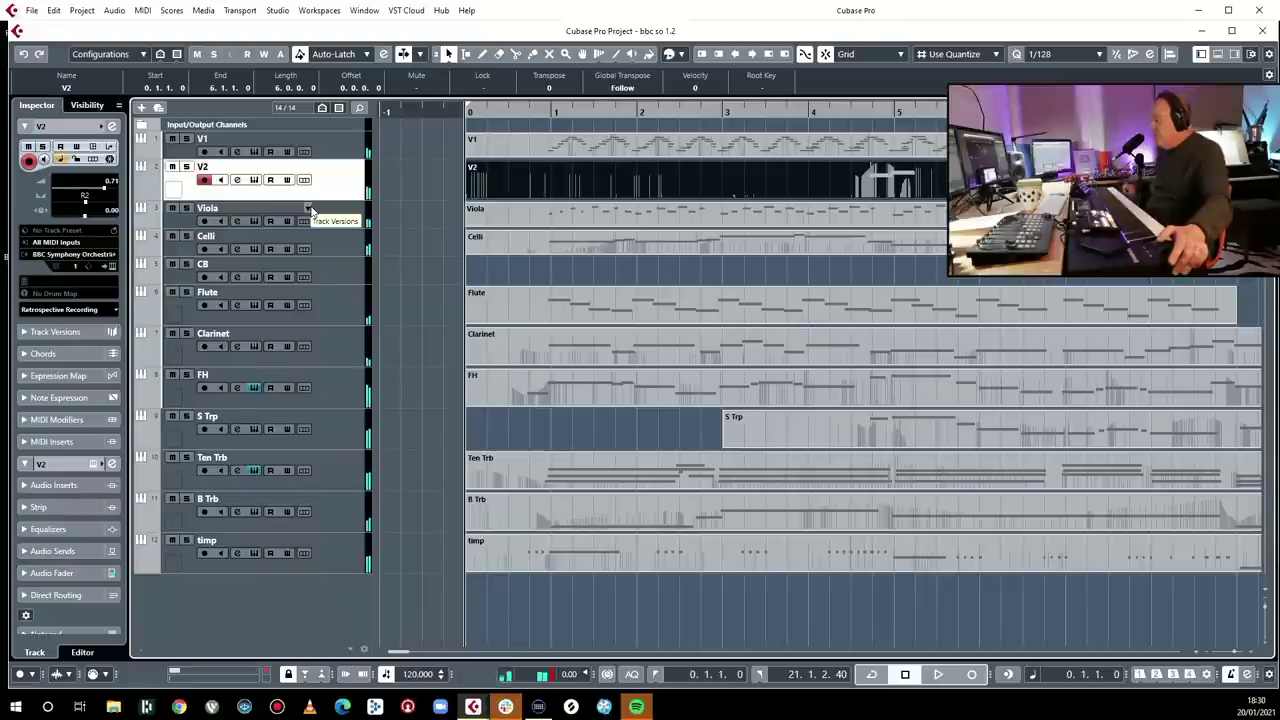
pyautogui.click(849, 110)
pyautogui.click(853, 110)
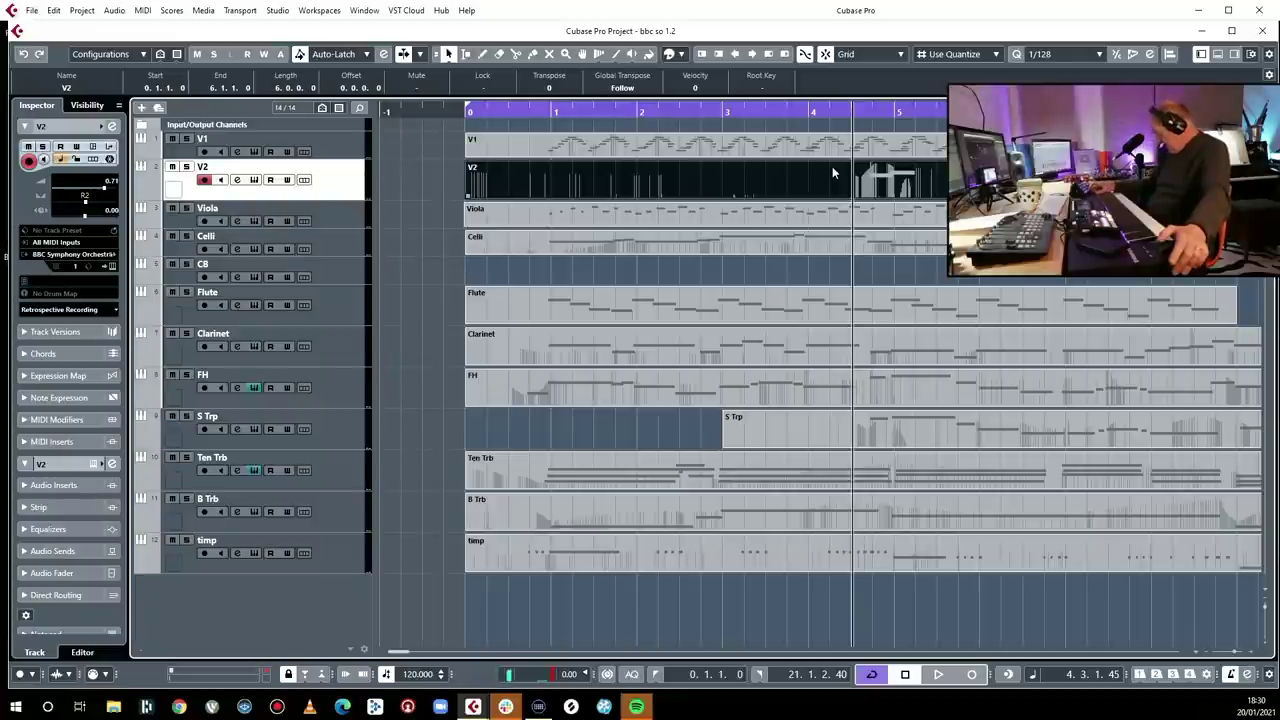
pyautogui.press('Delete')
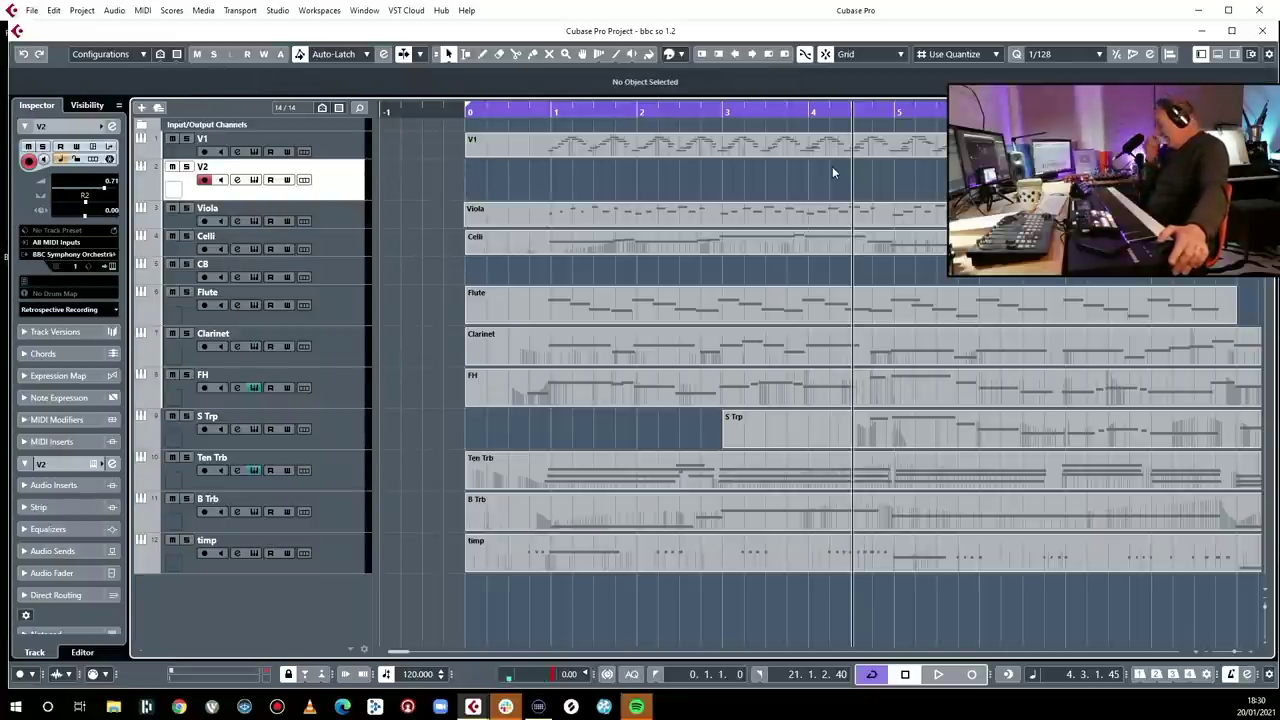
pyautogui.click(809, 112)
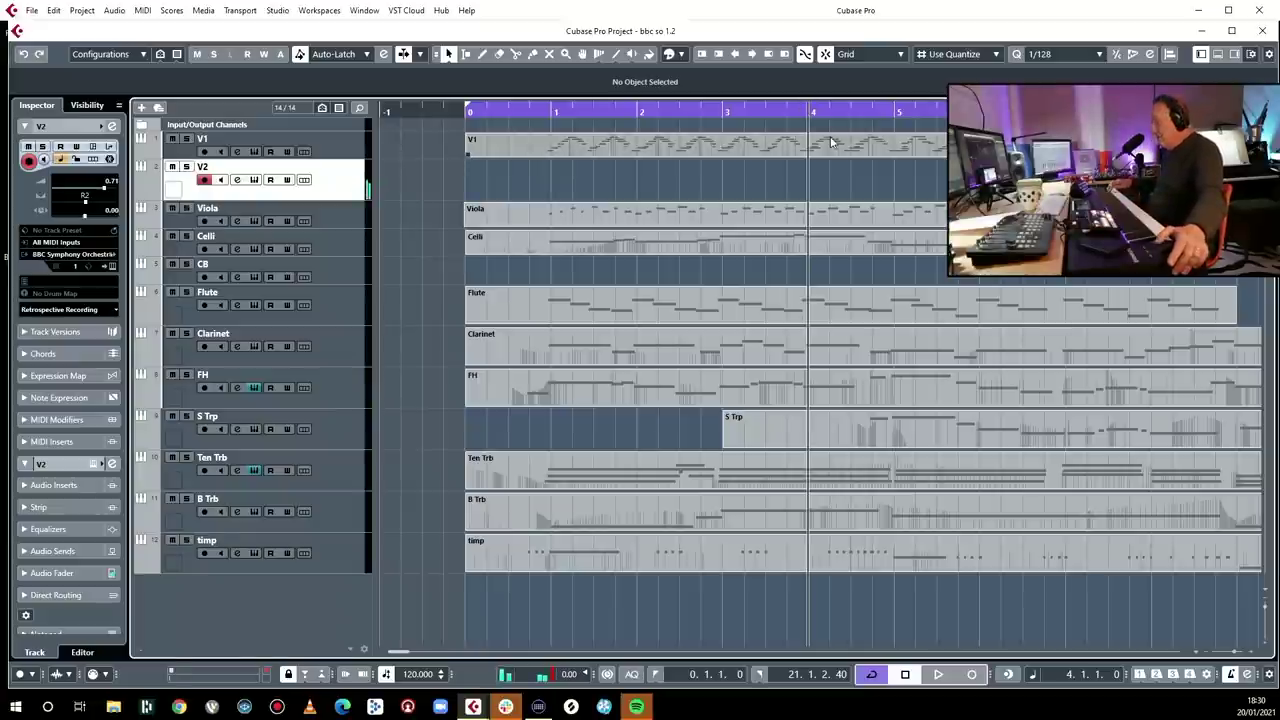
pyautogui.press('KP_Multiply')
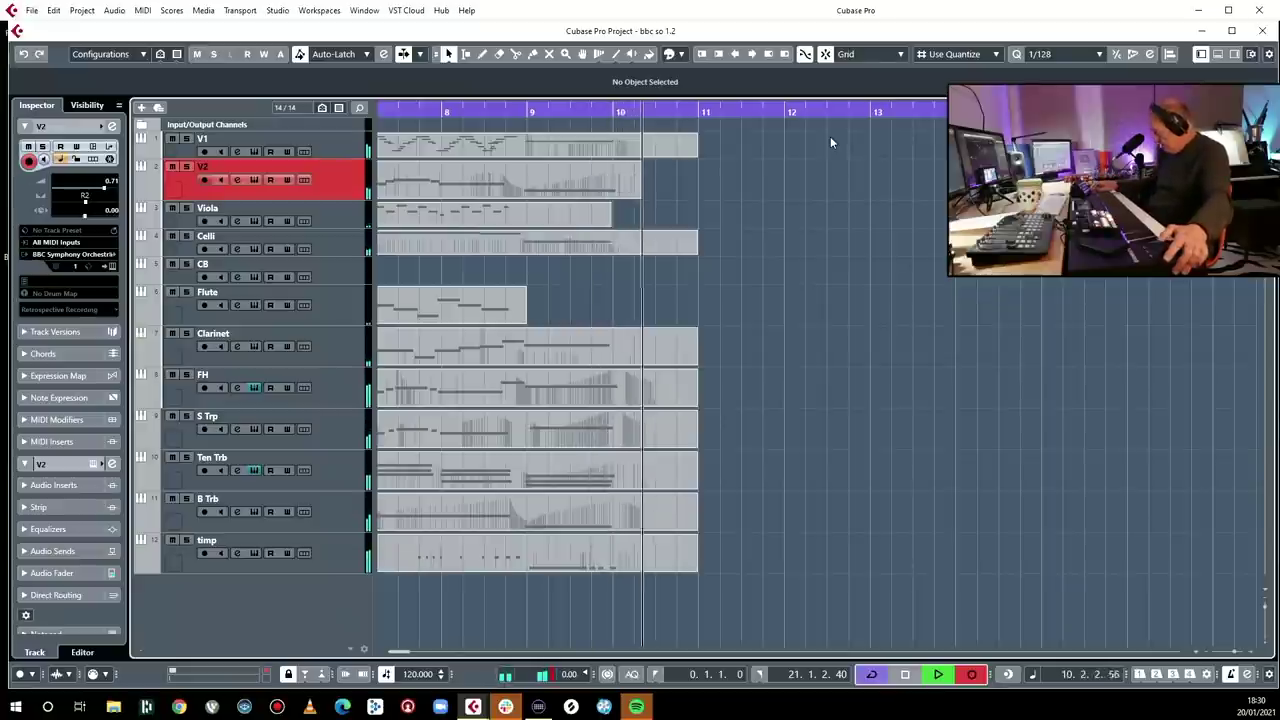
pyautogui.press('space')
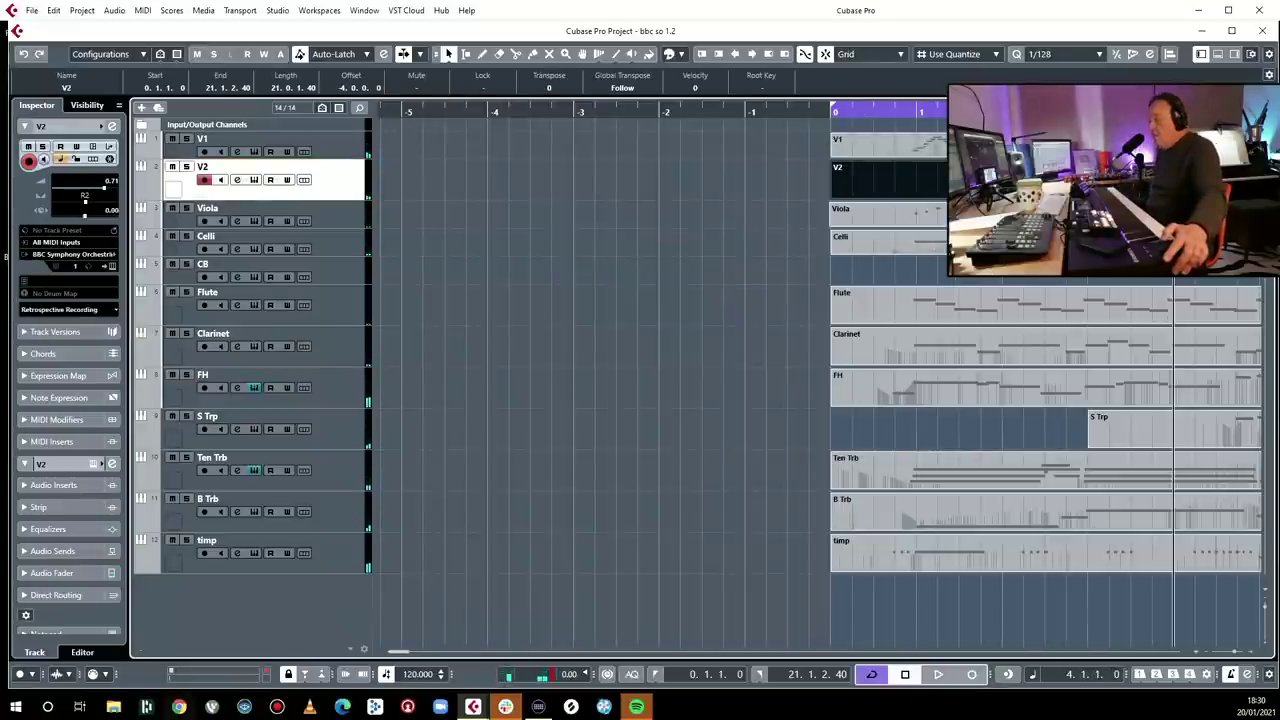
# Select the CB track for recording
pyautogui.click(356, 270)
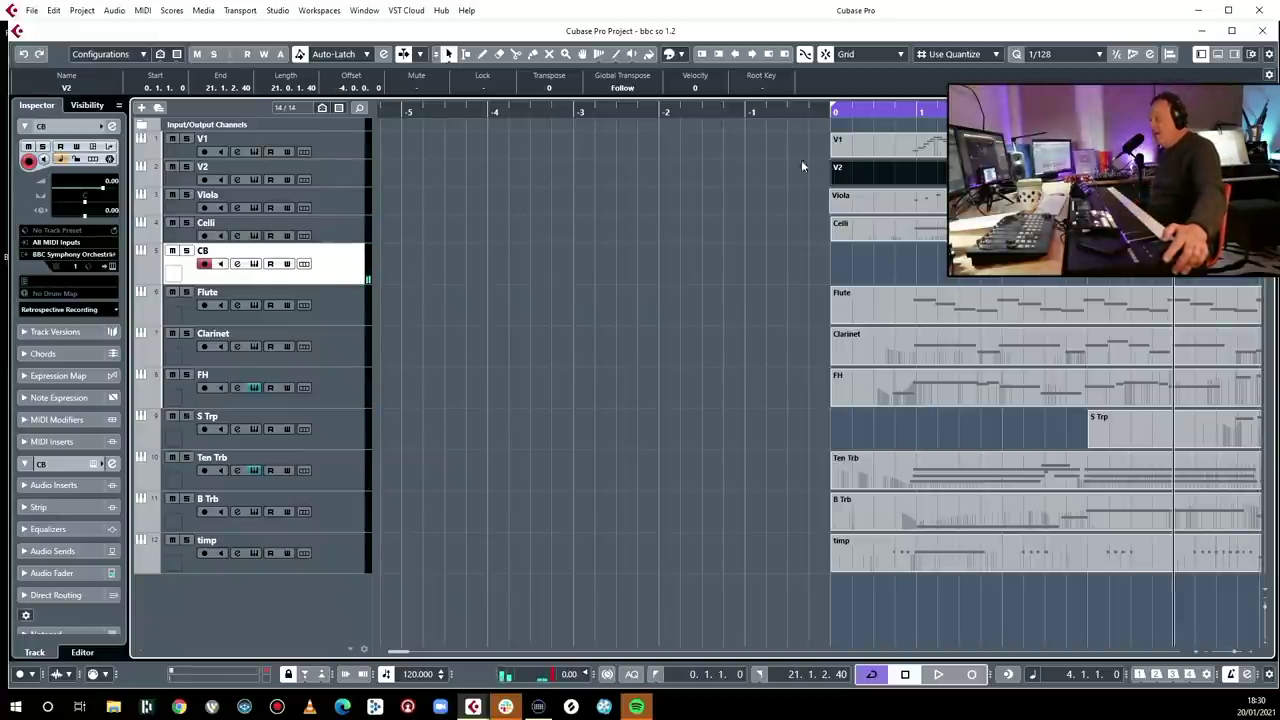
pyautogui.hscroll(5, 834, 229)
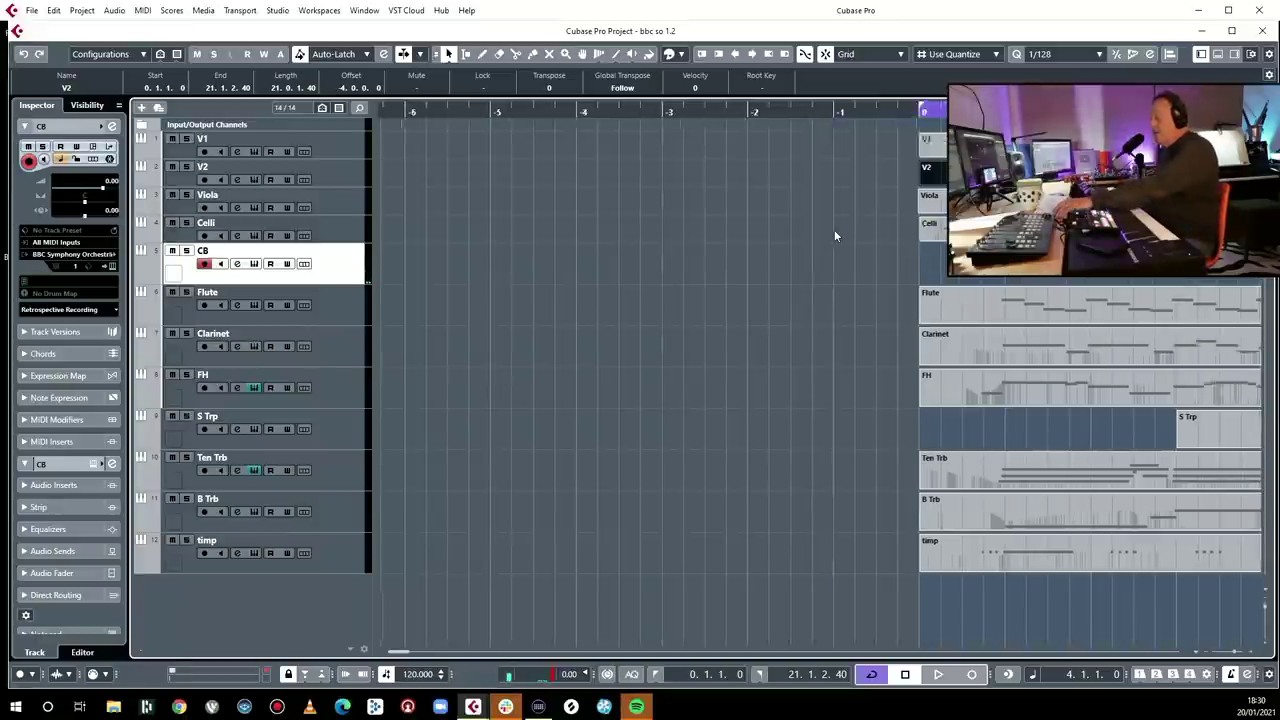